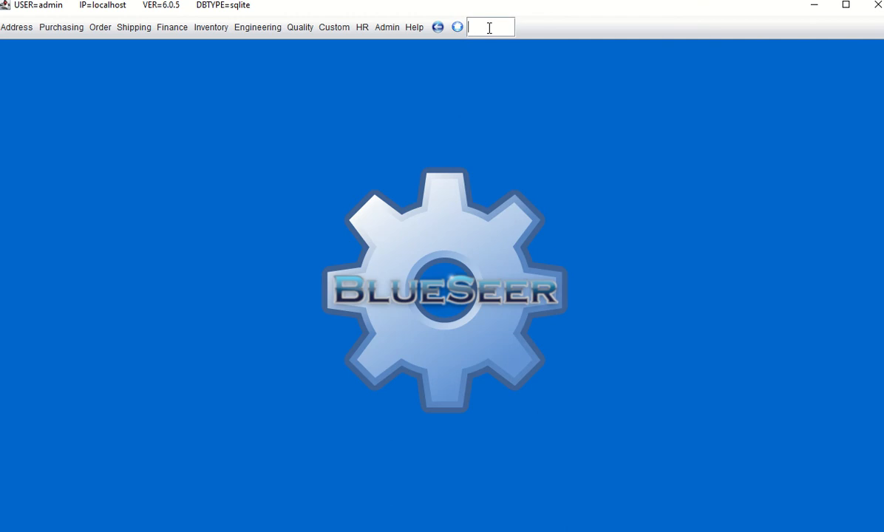
Open BOM Maintenance and load the bill of materials for parent item 50000001.
text(bomm)
key(Return)
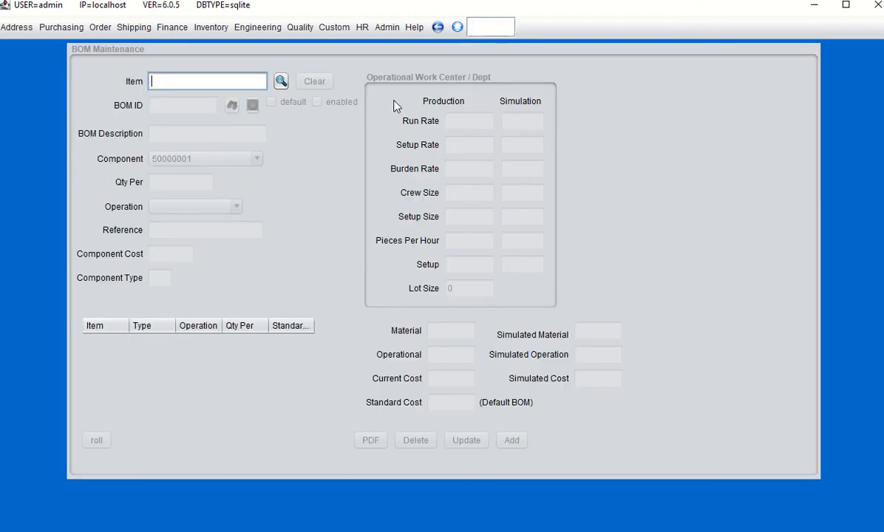
click(281, 81)
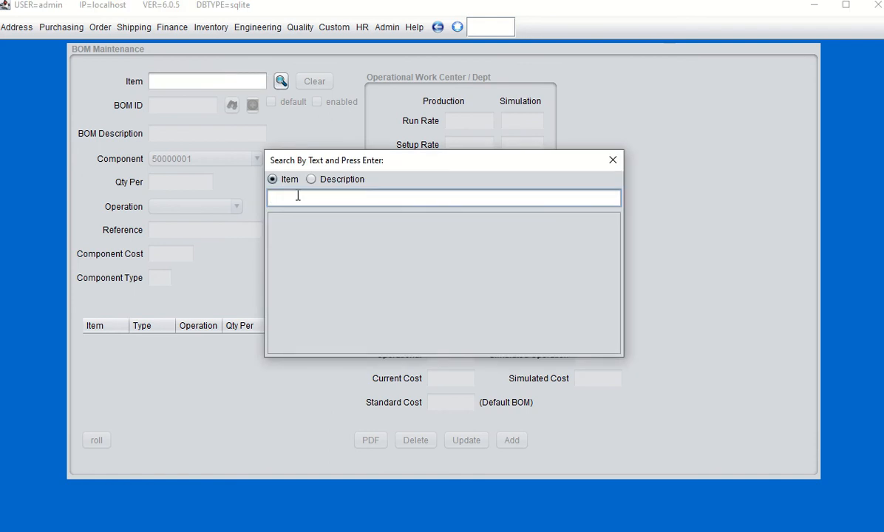
key(Return)
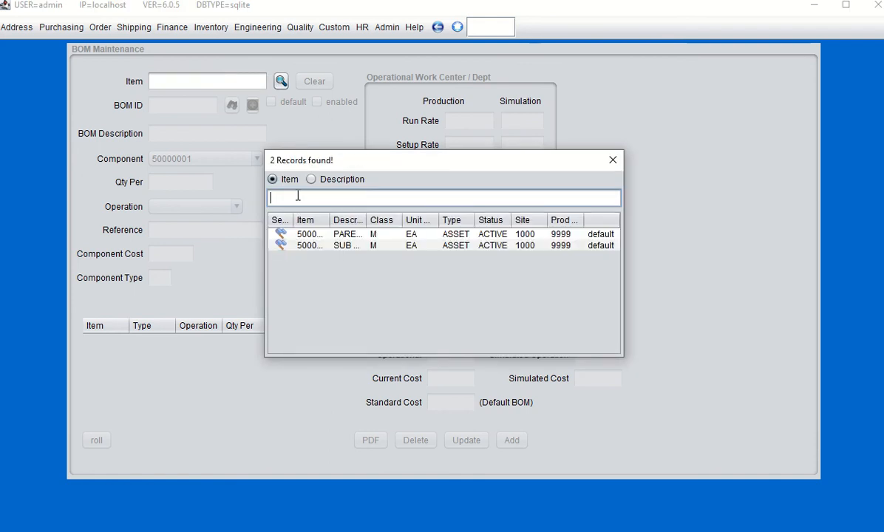
double_click(281, 235)
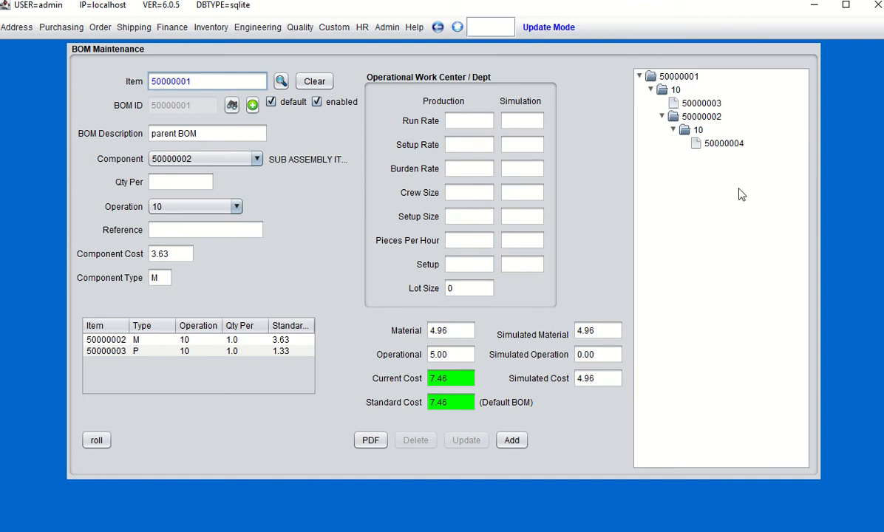
Inspect the details of components 50000002 and 50000003 in the parent item's BOM tree.
click(693, 118)
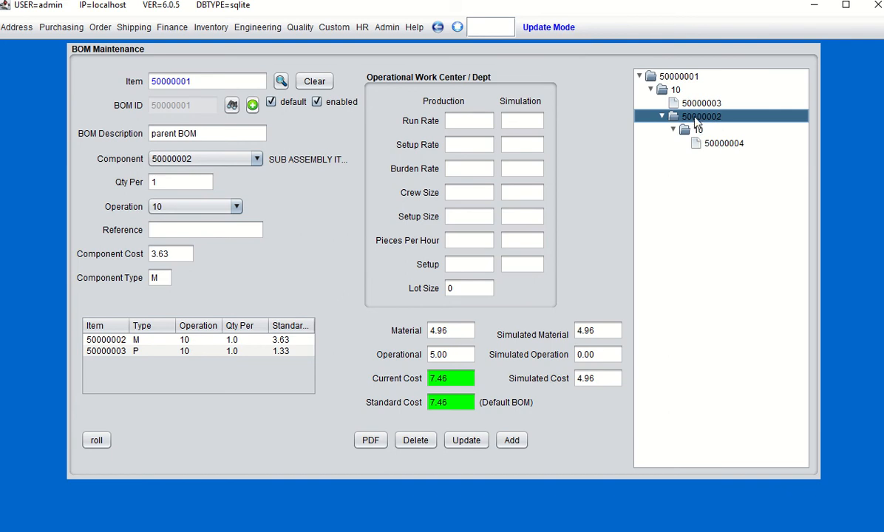
click(700, 104)
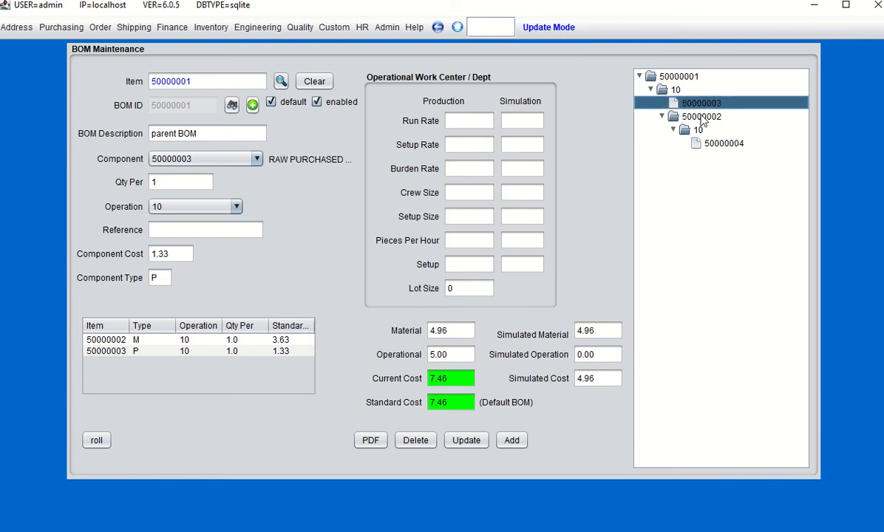
click(697, 113)
click(698, 104)
click(693, 117)
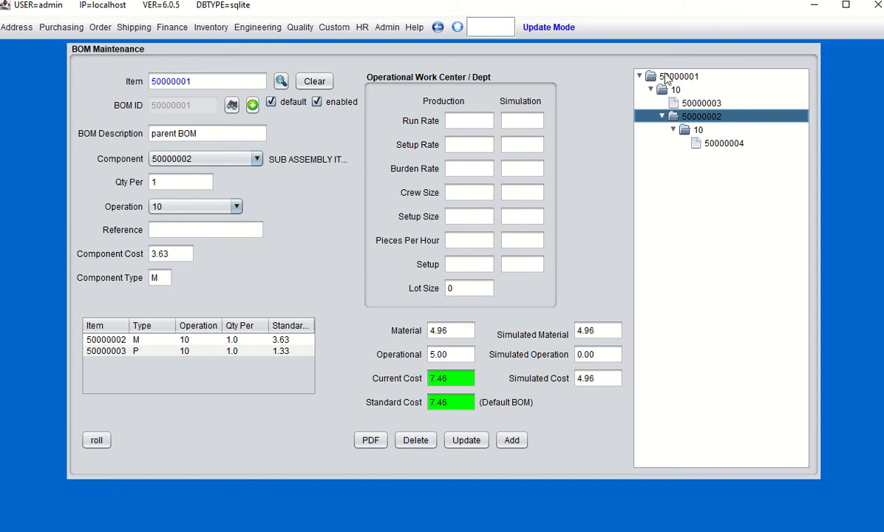
Start a new order in Order Maintenance with cash as bill-to and ship-to, and enter test as the PO number.
click(485, 23)
text(order)
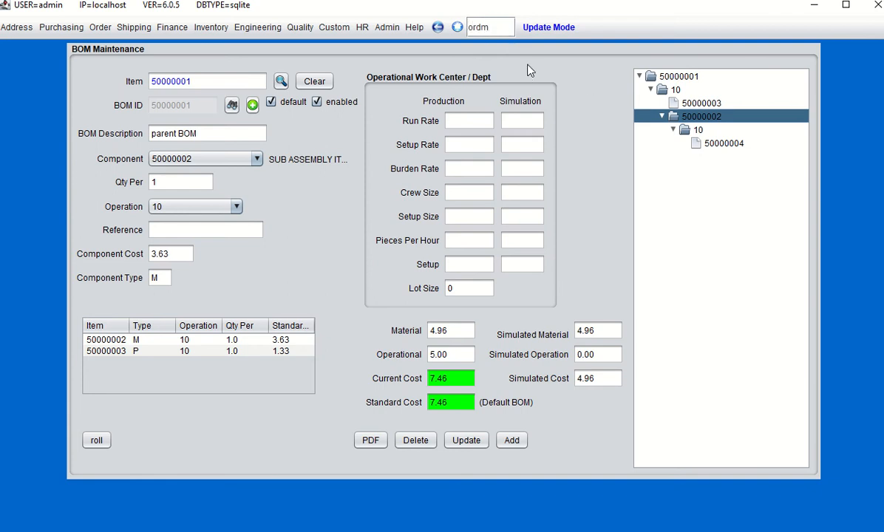
click(96, 27)
click(97, 49)
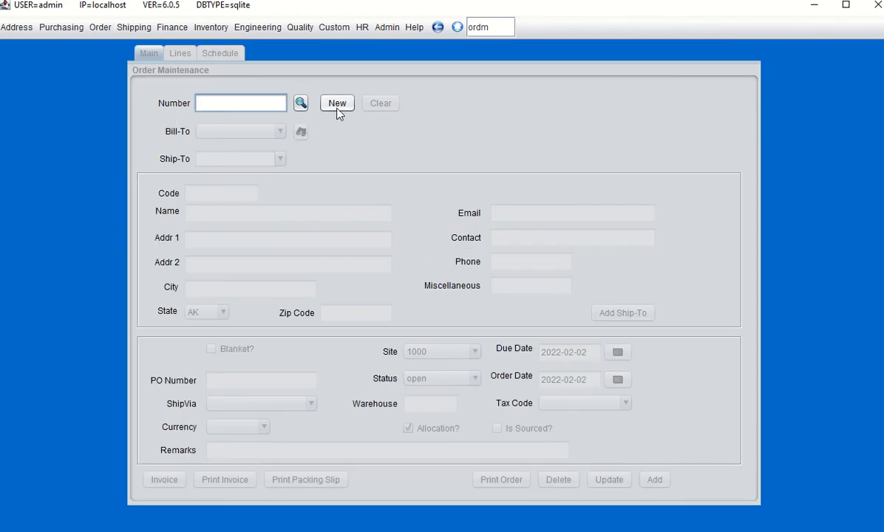
click(336, 105)
click(240, 132)
click(210, 161)
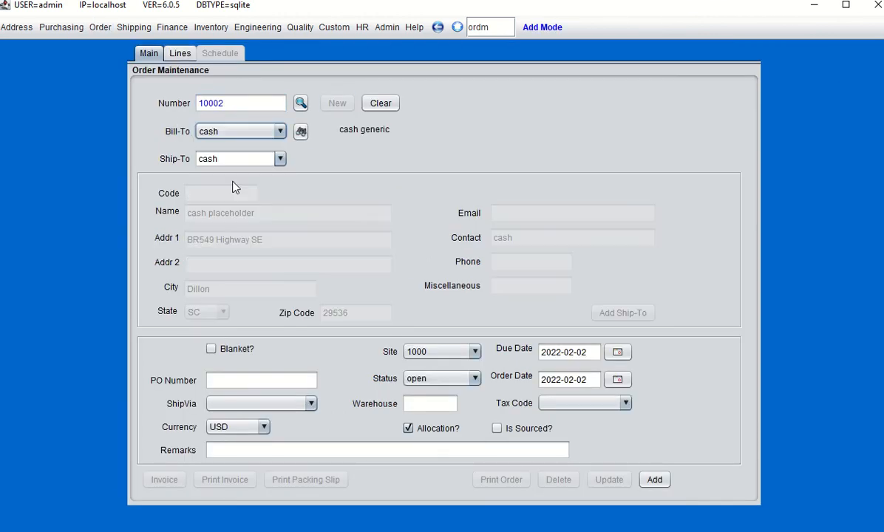
click(236, 380)
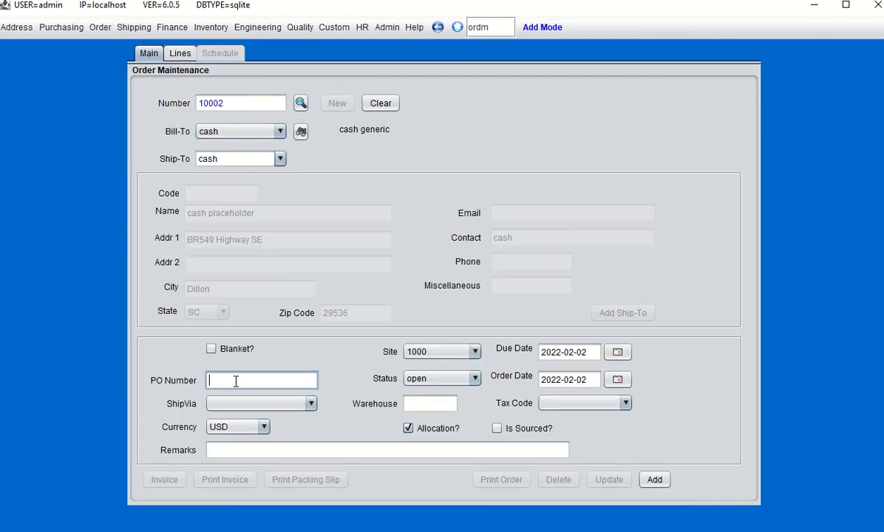
text(test)
Add an order line for item 50000001 with a quantity of 1.
click(179, 53)
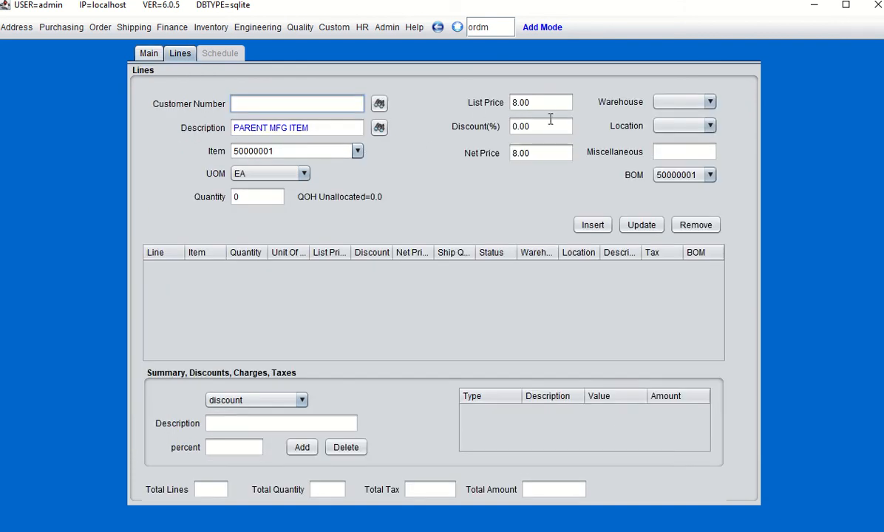
click(257, 197)
text(1)
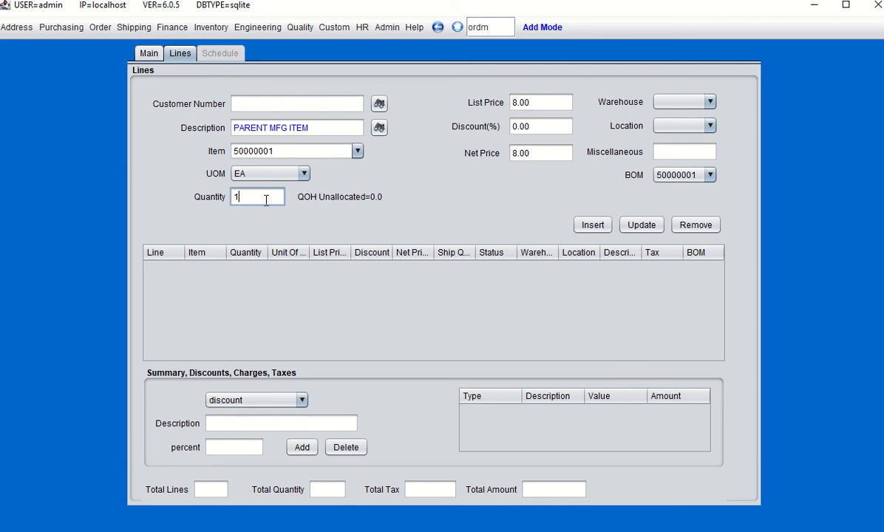
click(593, 224)
Save the new order and invoice it.
click(148, 54)
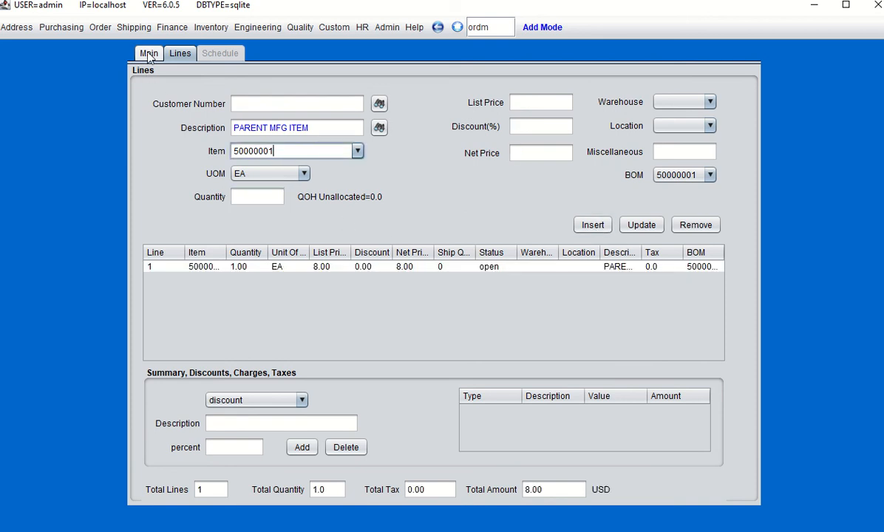
click(653, 480)
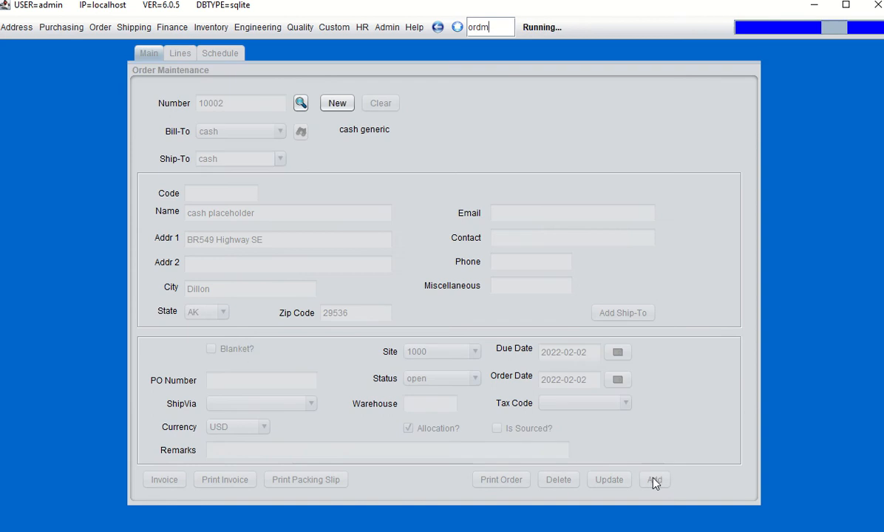
click(158, 480)
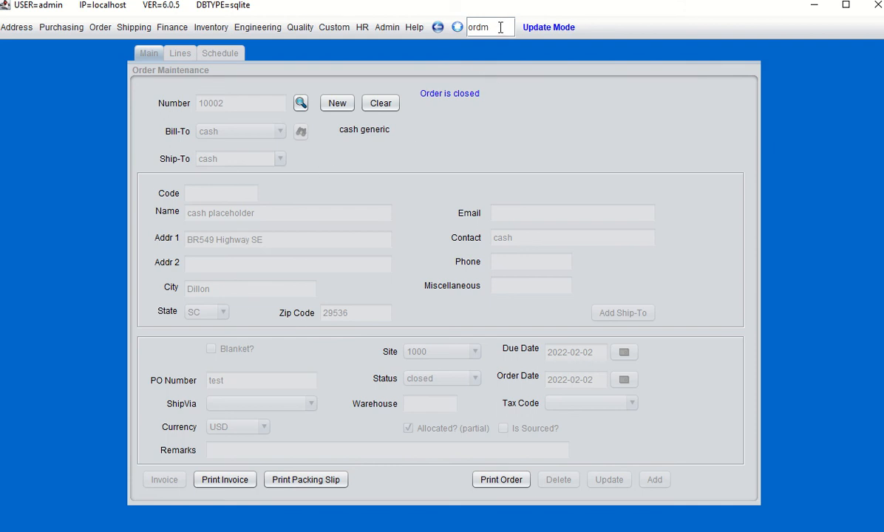
List items 50000001 to 50000004 in the item browse report and check the parent item's quantity on hand.
drag(492, 27, 456, 26)
text(itemb)
click(211, 27)
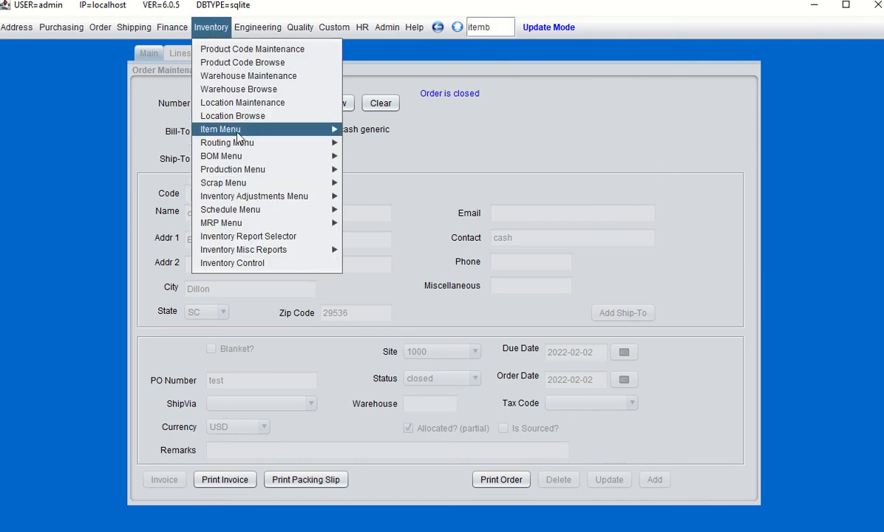
mouse_move(223, 127)
click(377, 145)
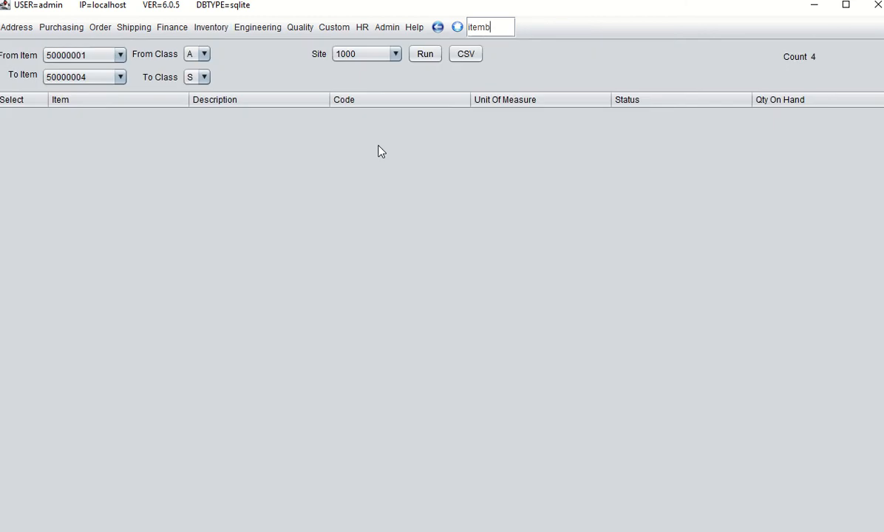
click(422, 53)
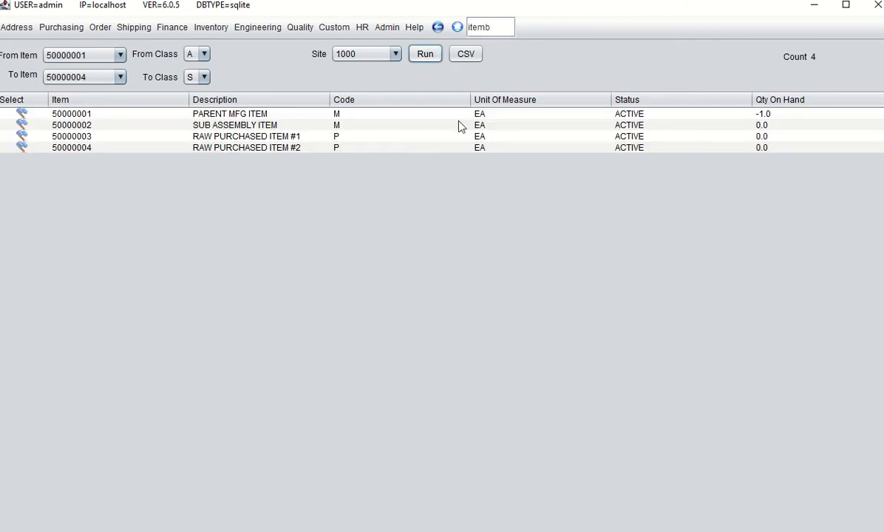
click(208, 113)
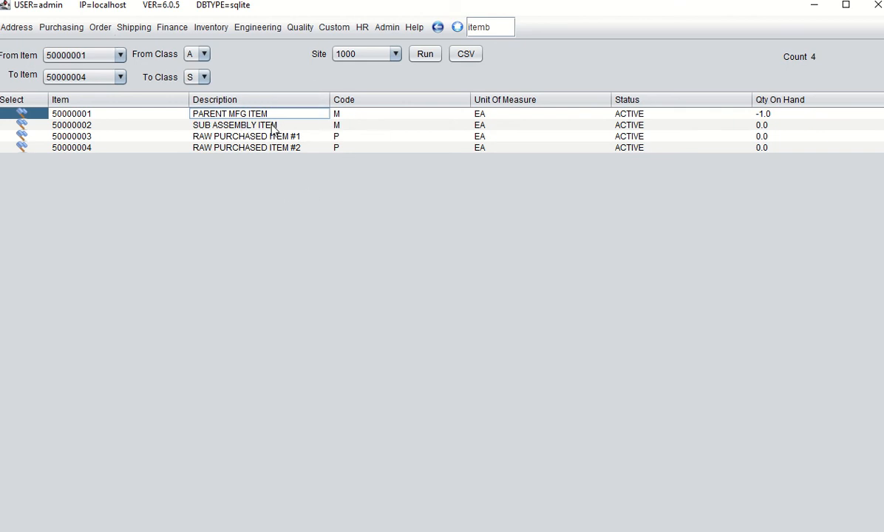
Record a production entry for sub assembly item 50000002 at operation 10 with a quantity of 1, and commit it.
click(209, 30)
mouse_move(322, 172)
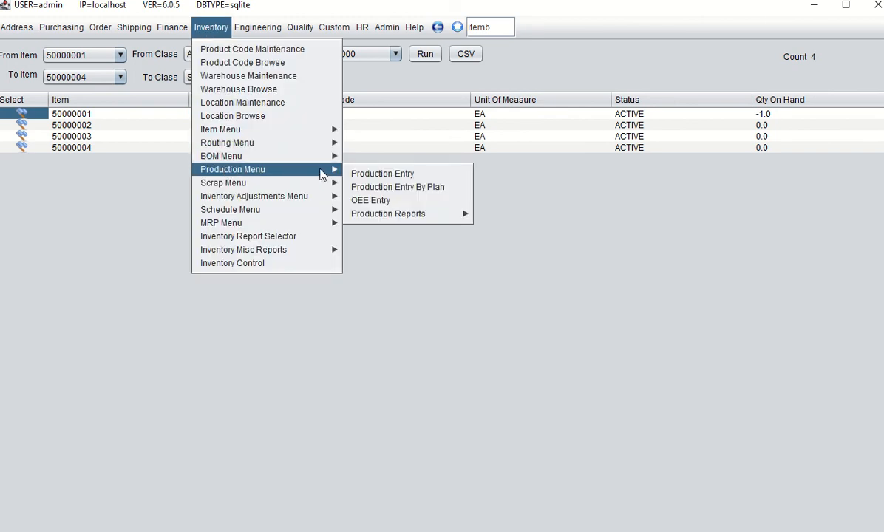
click(373, 174)
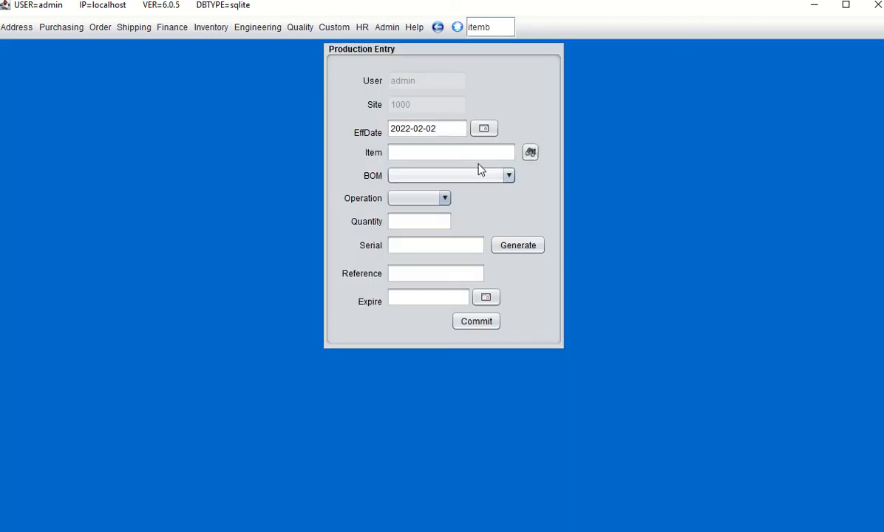
click(530, 153)
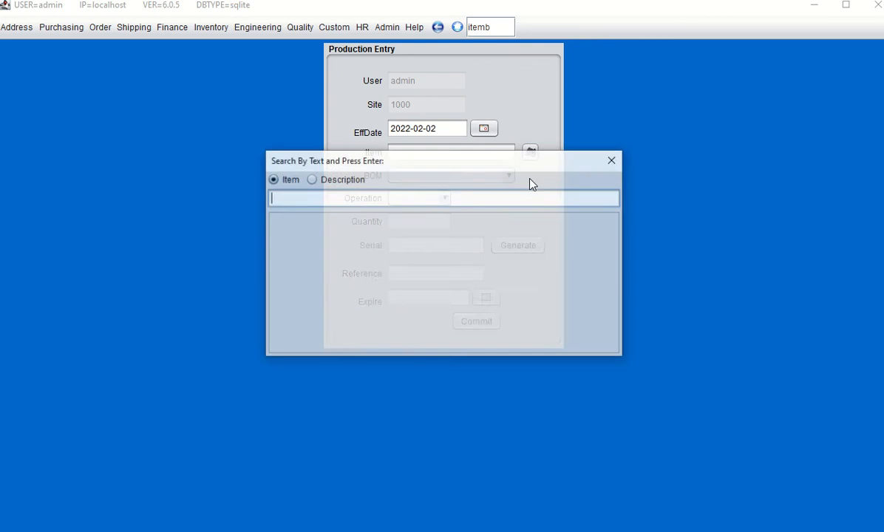
key(Return)
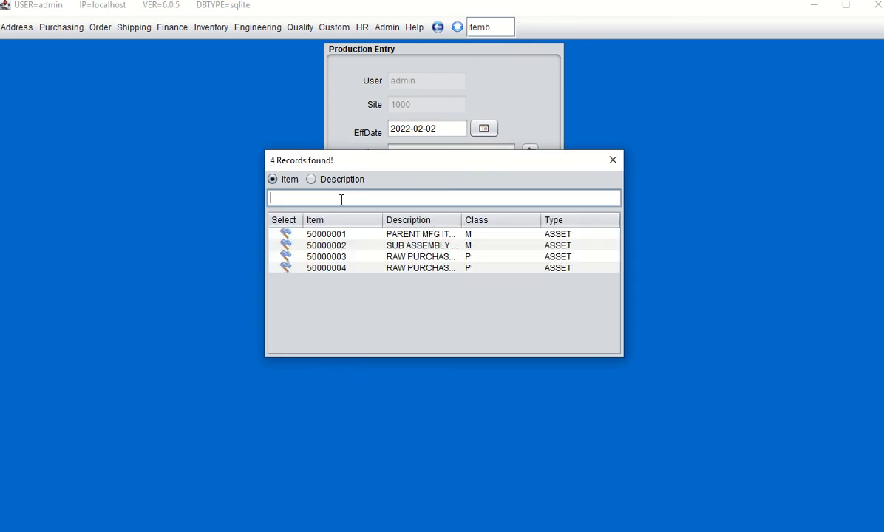
click(282, 246)
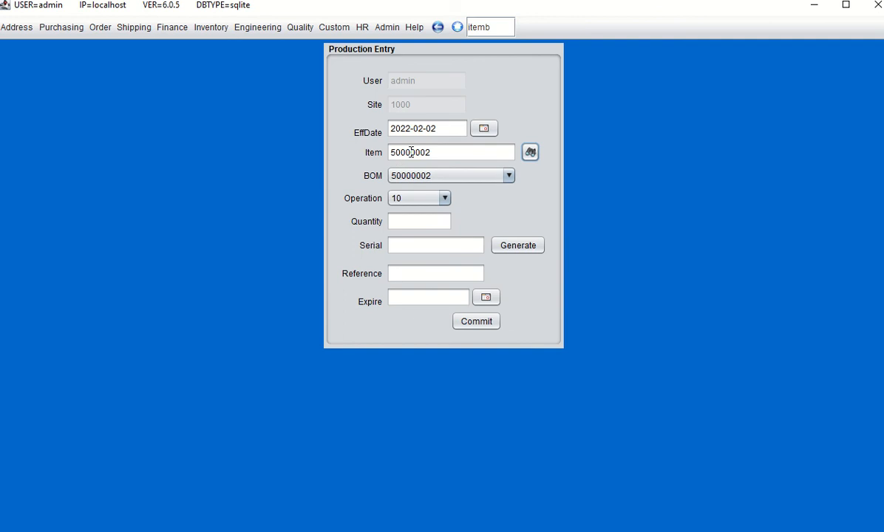
click(412, 220)
text(1)
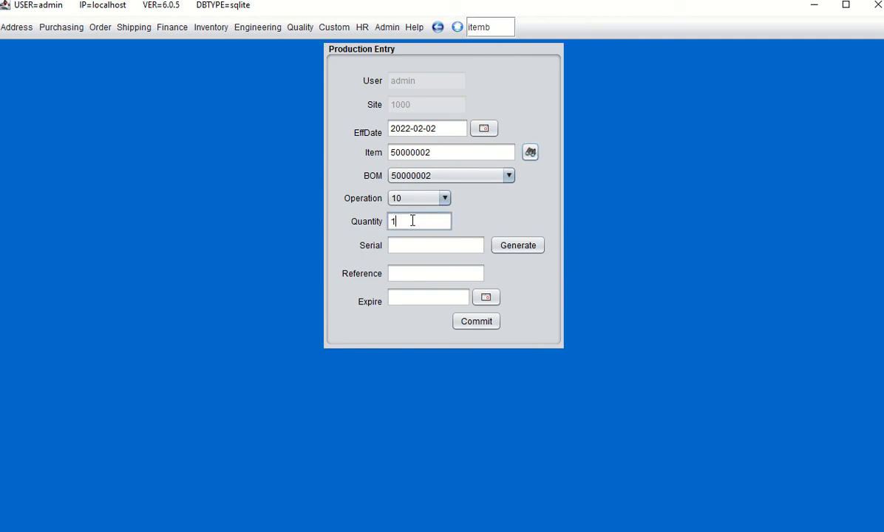
click(476, 324)
click(510, 299)
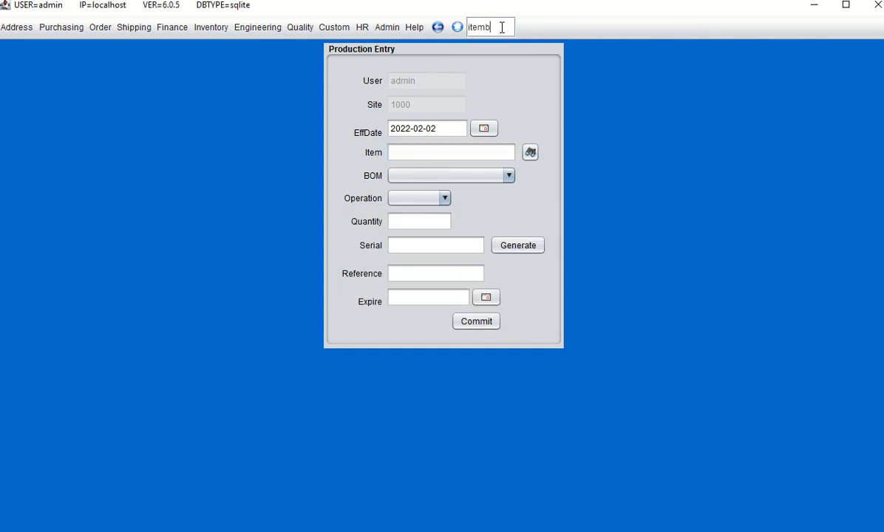
Rerun the item browse report and check the quantities on hand of the sub assembly and raw purchased item #2.
key(Return)
click(425, 53)
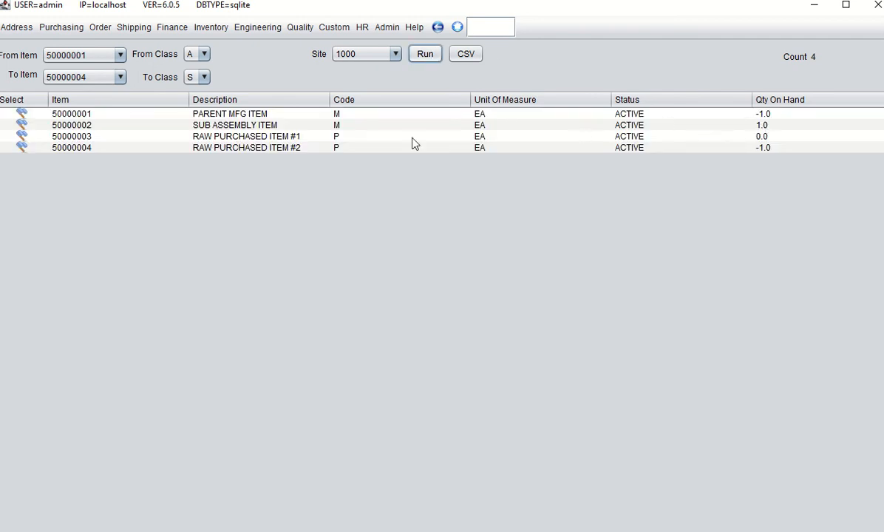
click(223, 126)
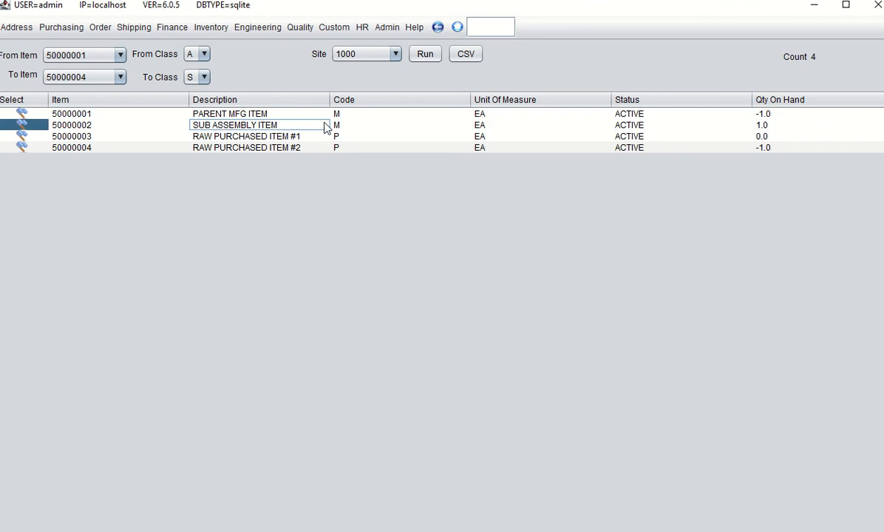
click(250, 149)
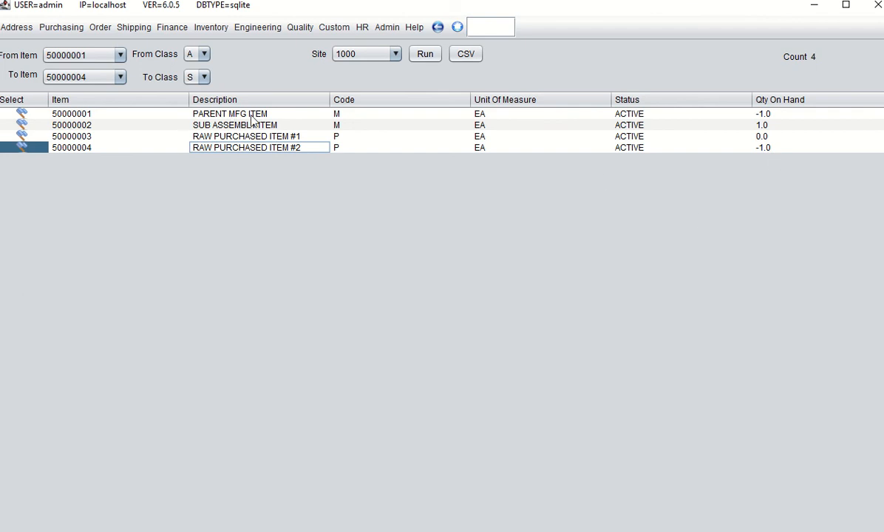
Record a production entry for parent item 50000001 at operation 10 with a quantity of 1, and commit it.
click(209, 30)
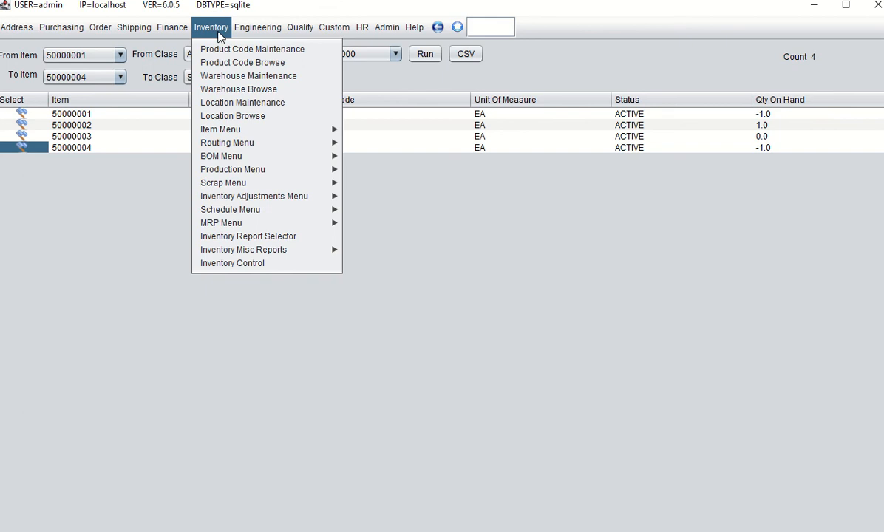
mouse_move(231, 156)
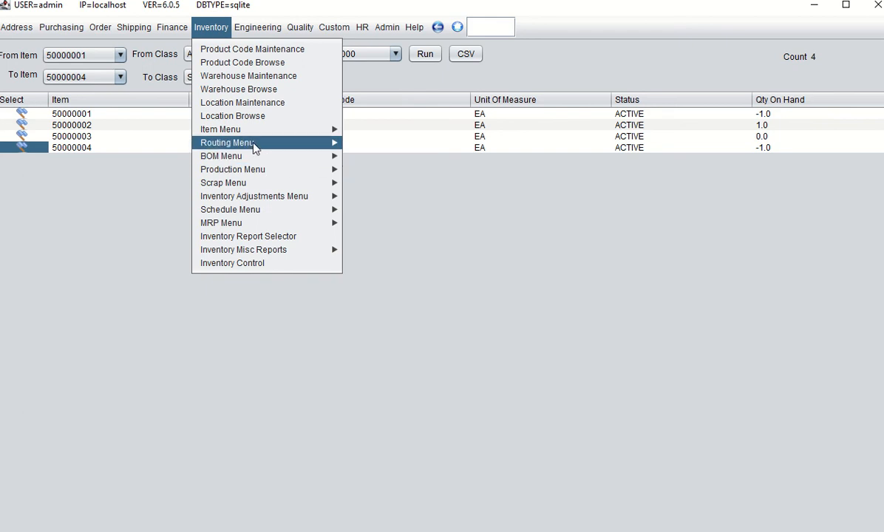
mouse_move(322, 171)
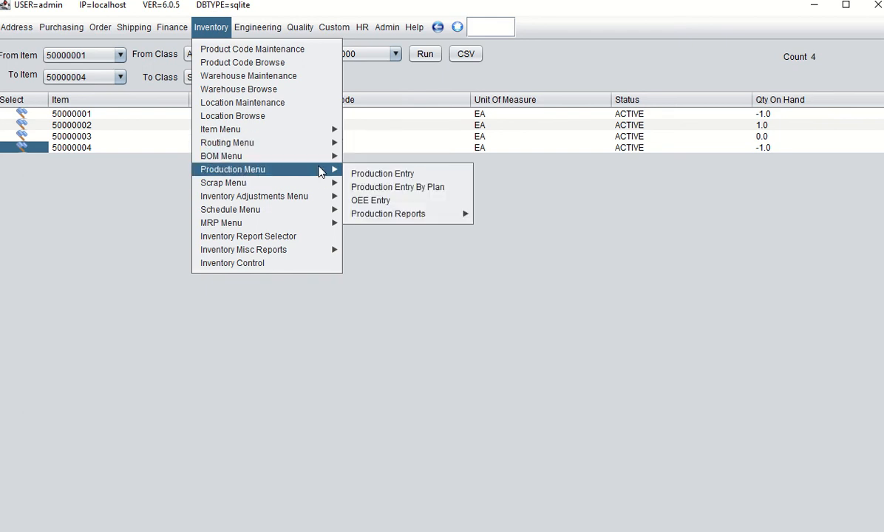
click(362, 173)
click(530, 153)
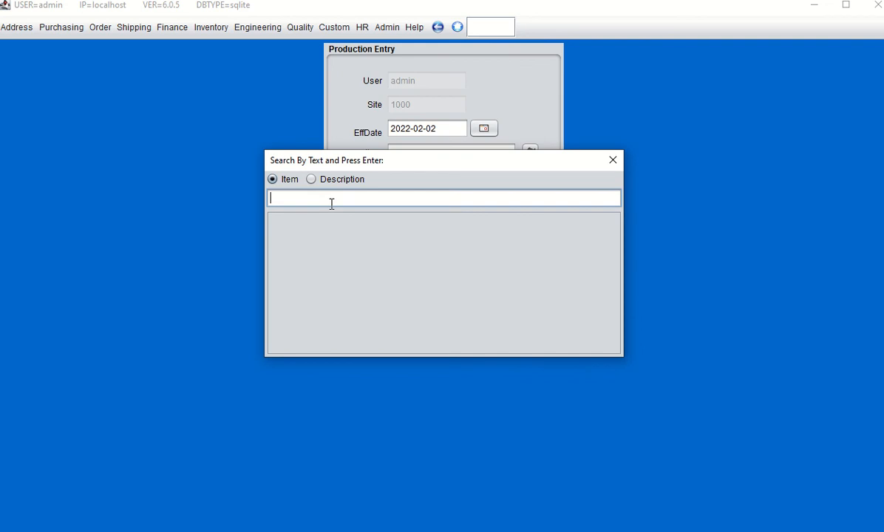
key(Return)
click(283, 233)
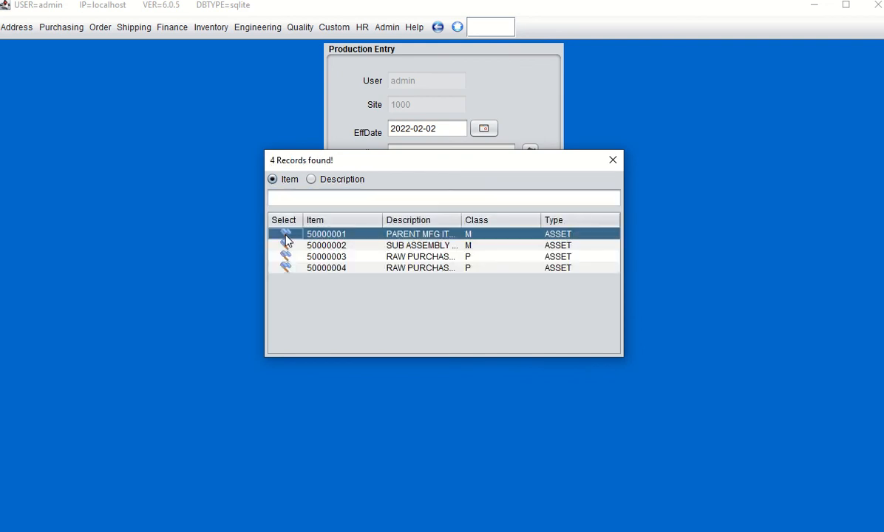
click(399, 221)
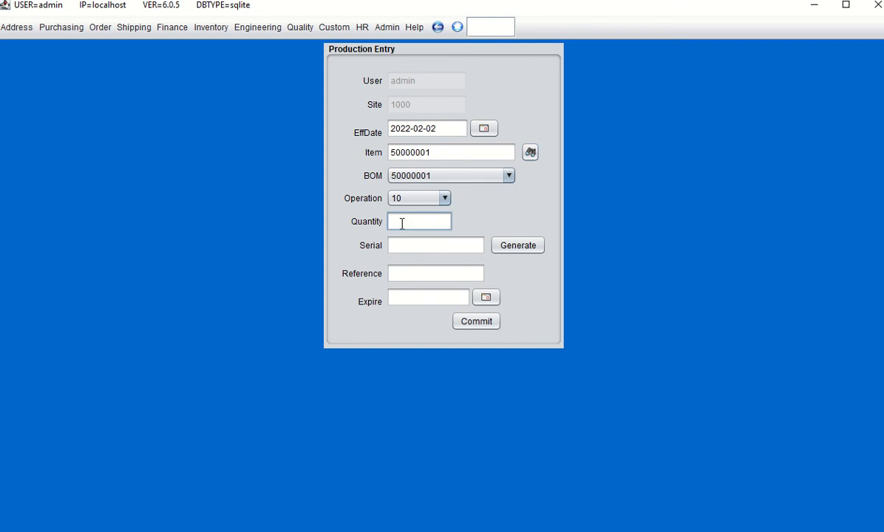
text(1)
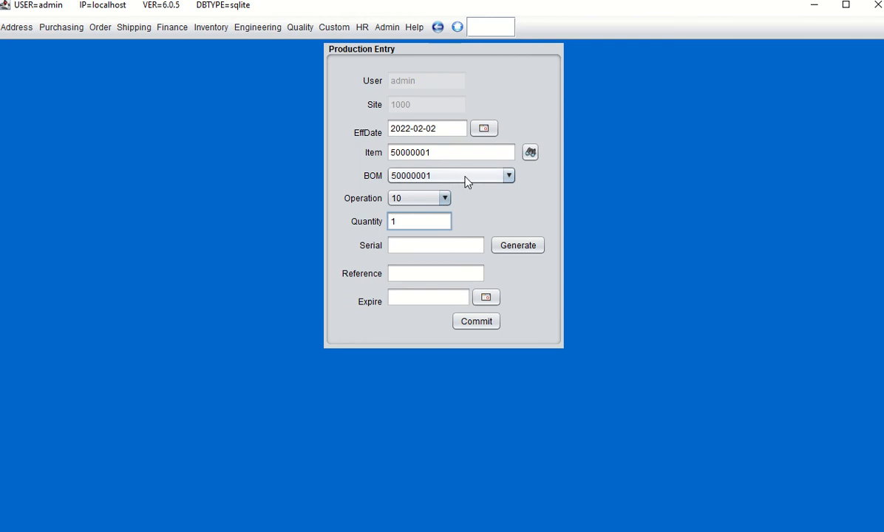
click(474, 323)
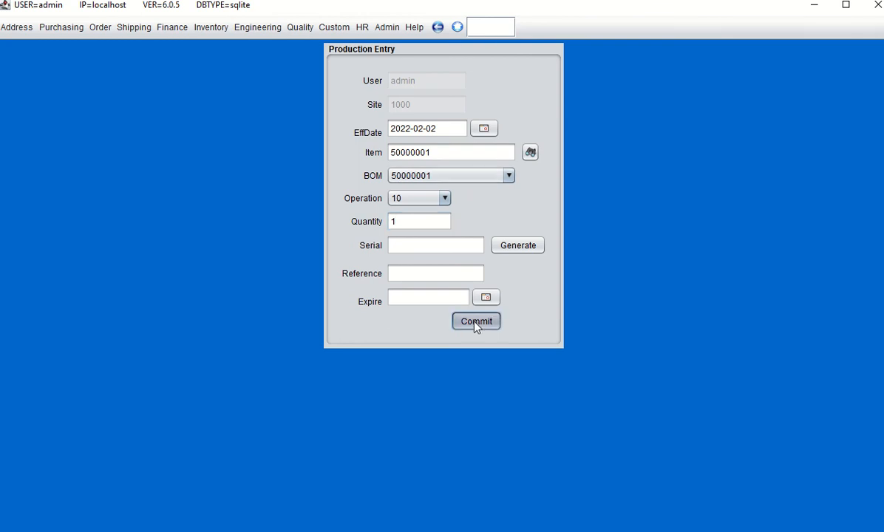
click(512, 303)
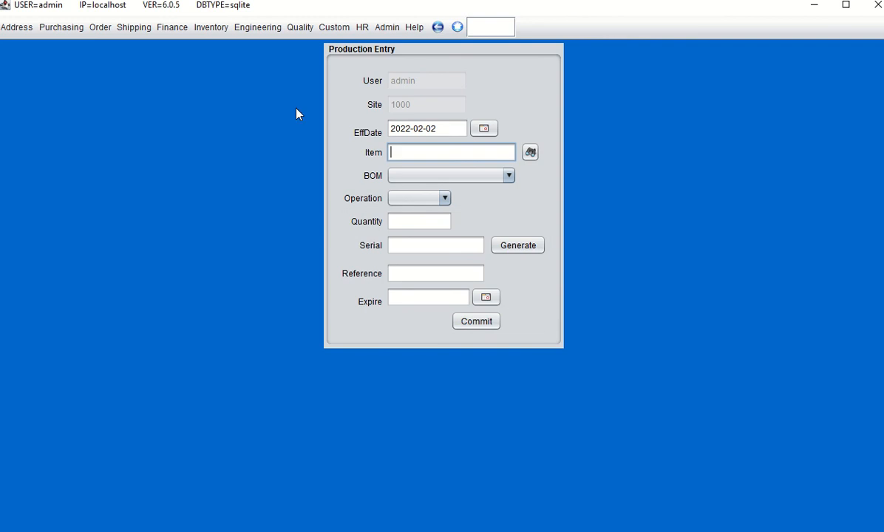
Rerun the item browse report (itemrpt) for all four items and check the quantity on hand of raw purchased item #1.
click(489, 30)
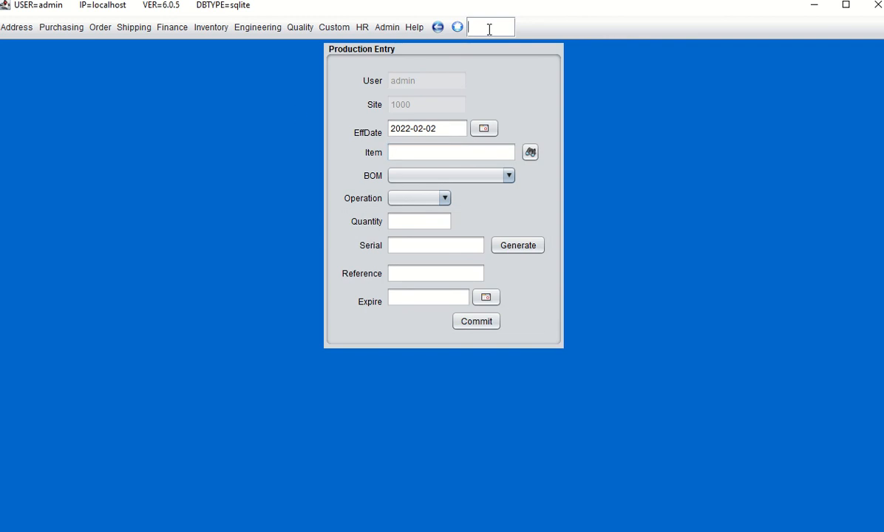
text(itemrpt)
key(Return)
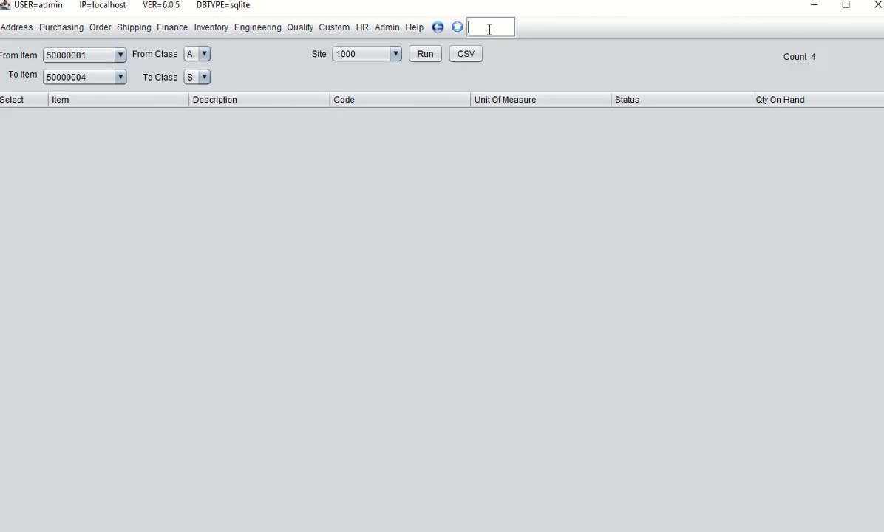
click(431, 58)
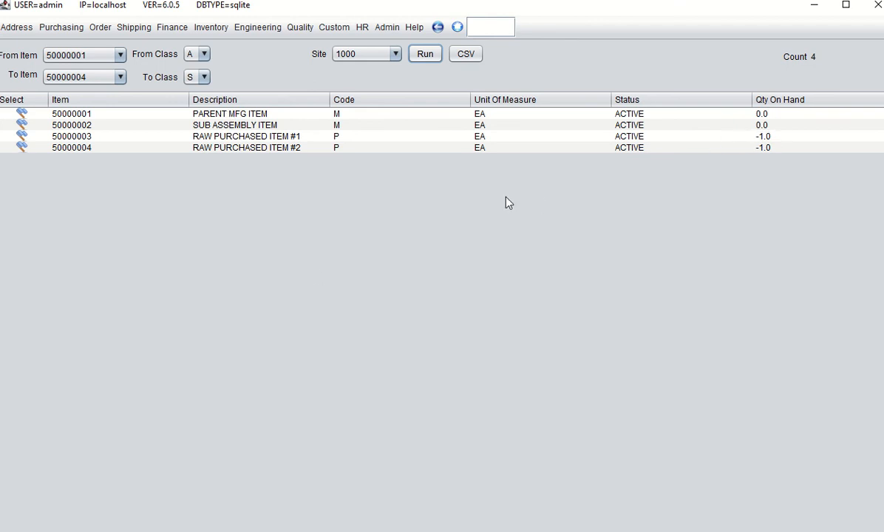
click(282, 138)
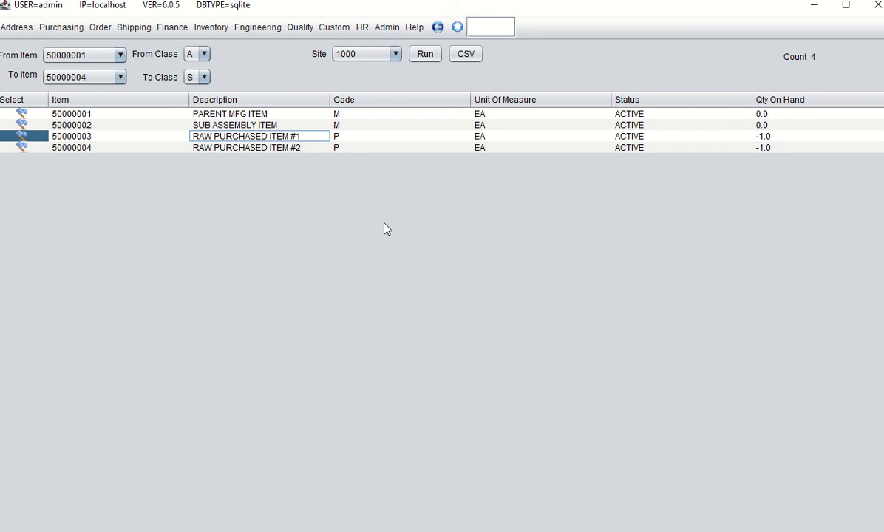
Display the application's About information to view its website and project contact details.
click(412, 28)
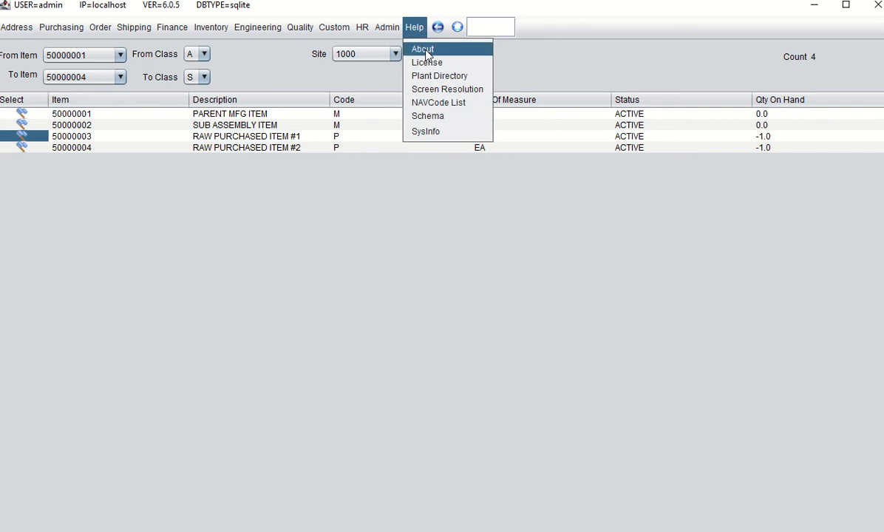
click(423, 49)
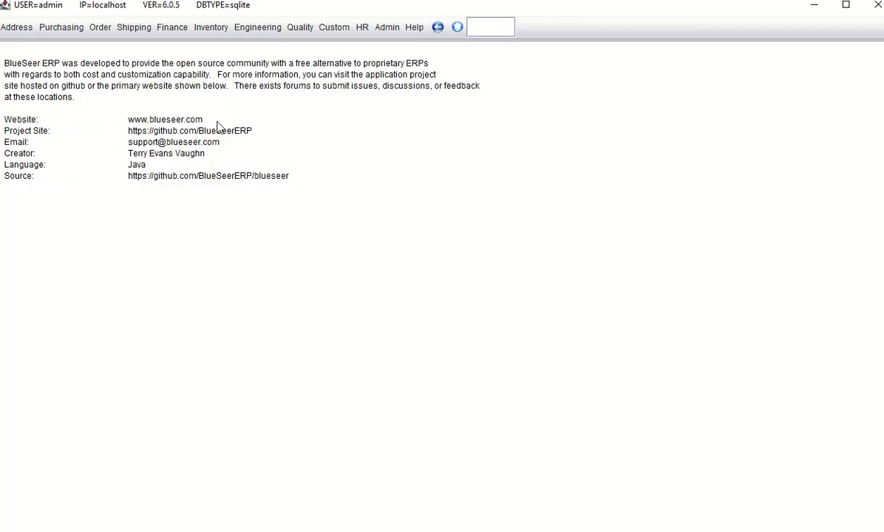